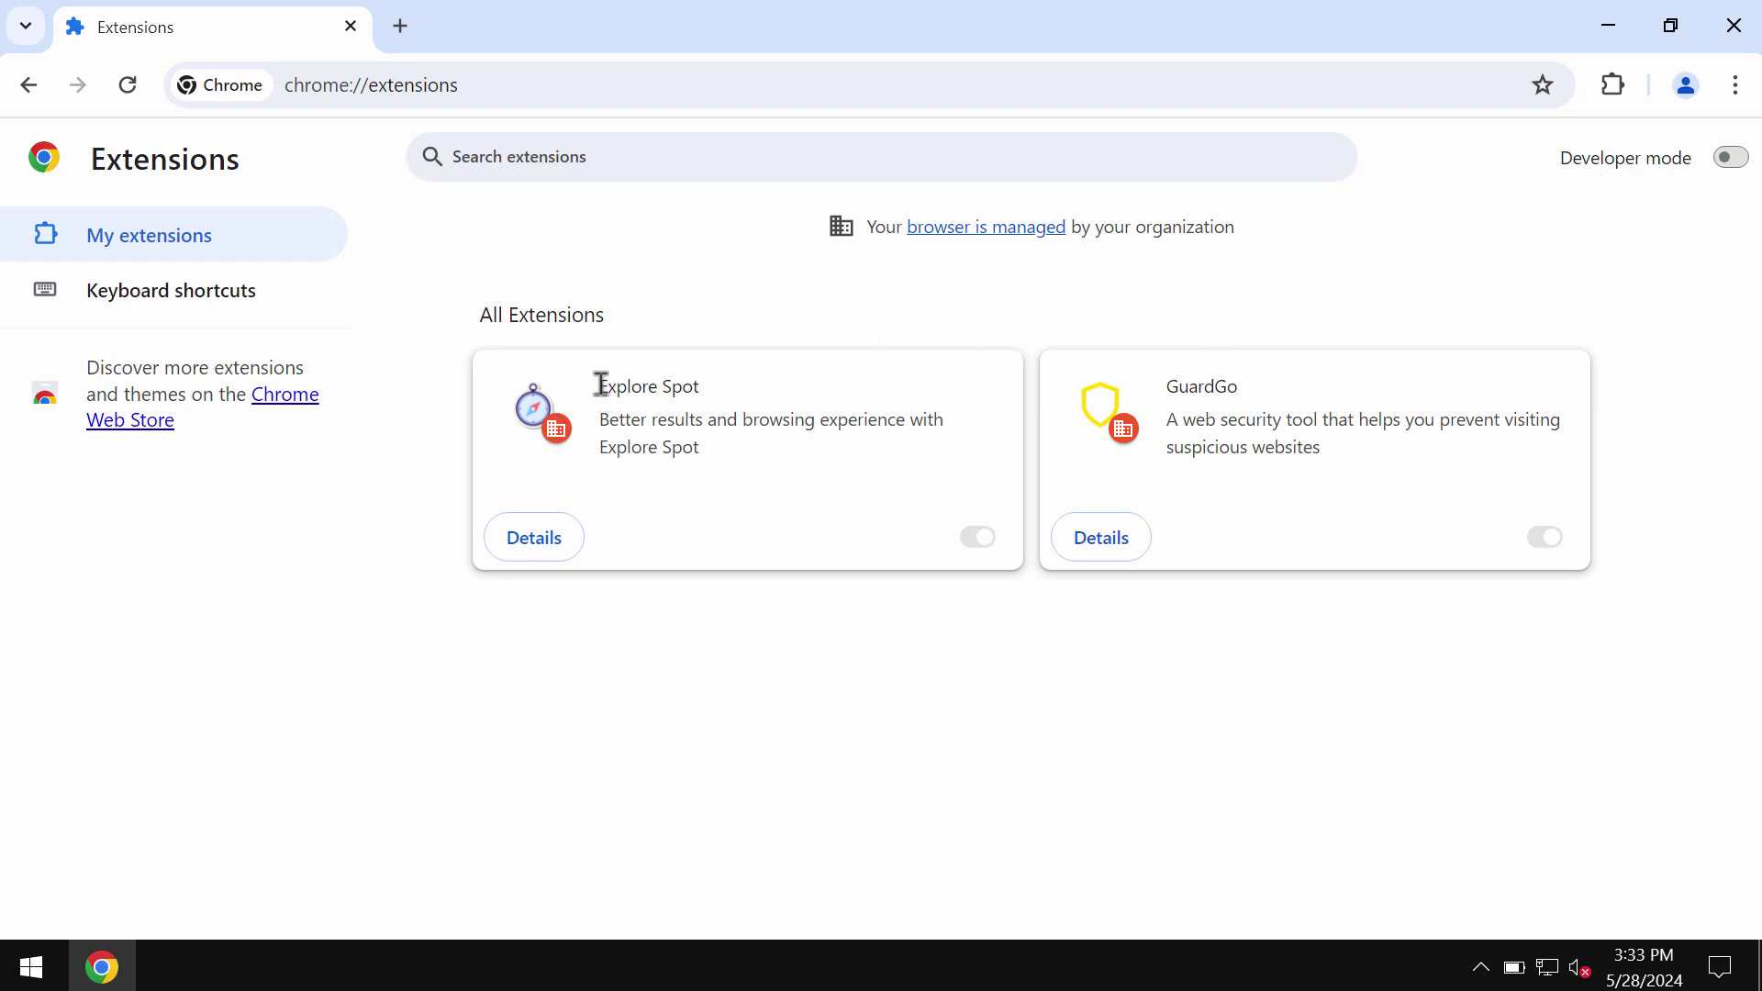
- Highlight the Explore Spot extension name on Chrome's Extensions page
{"action": "left_click_drag", "start_coordinate": [600, 392], "coordinate": [702, 386]}
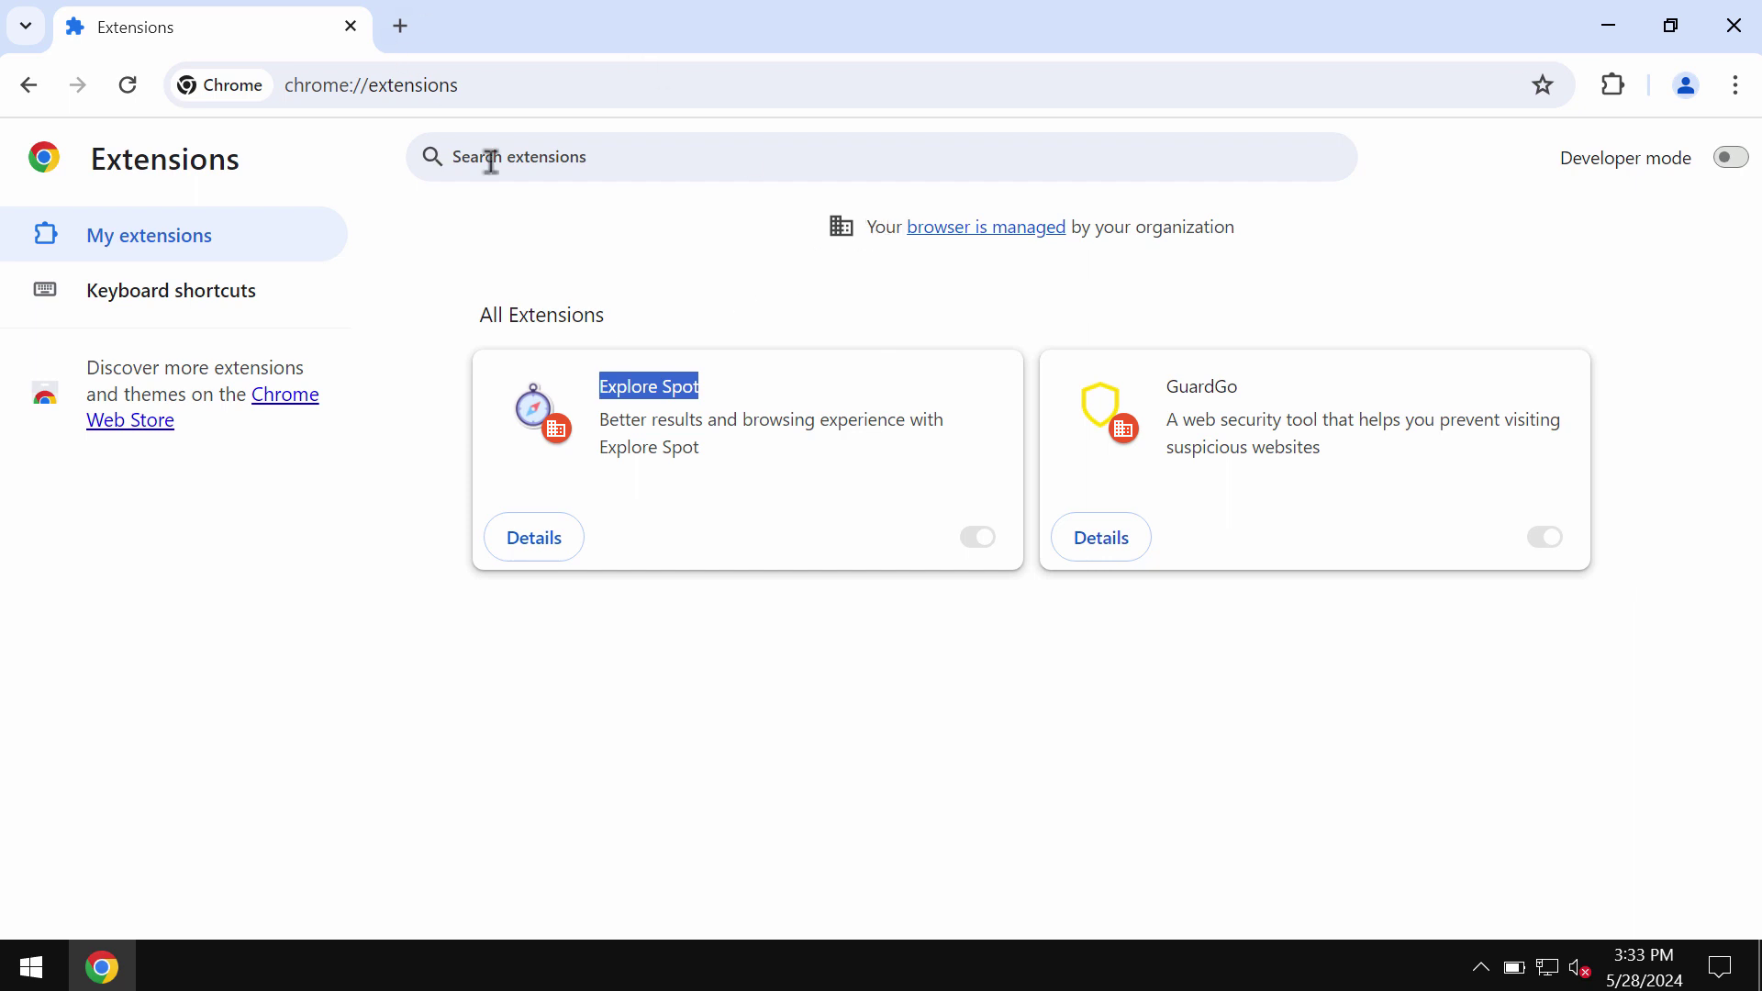
{"action": "left_click", "coordinate": [734, 401]}
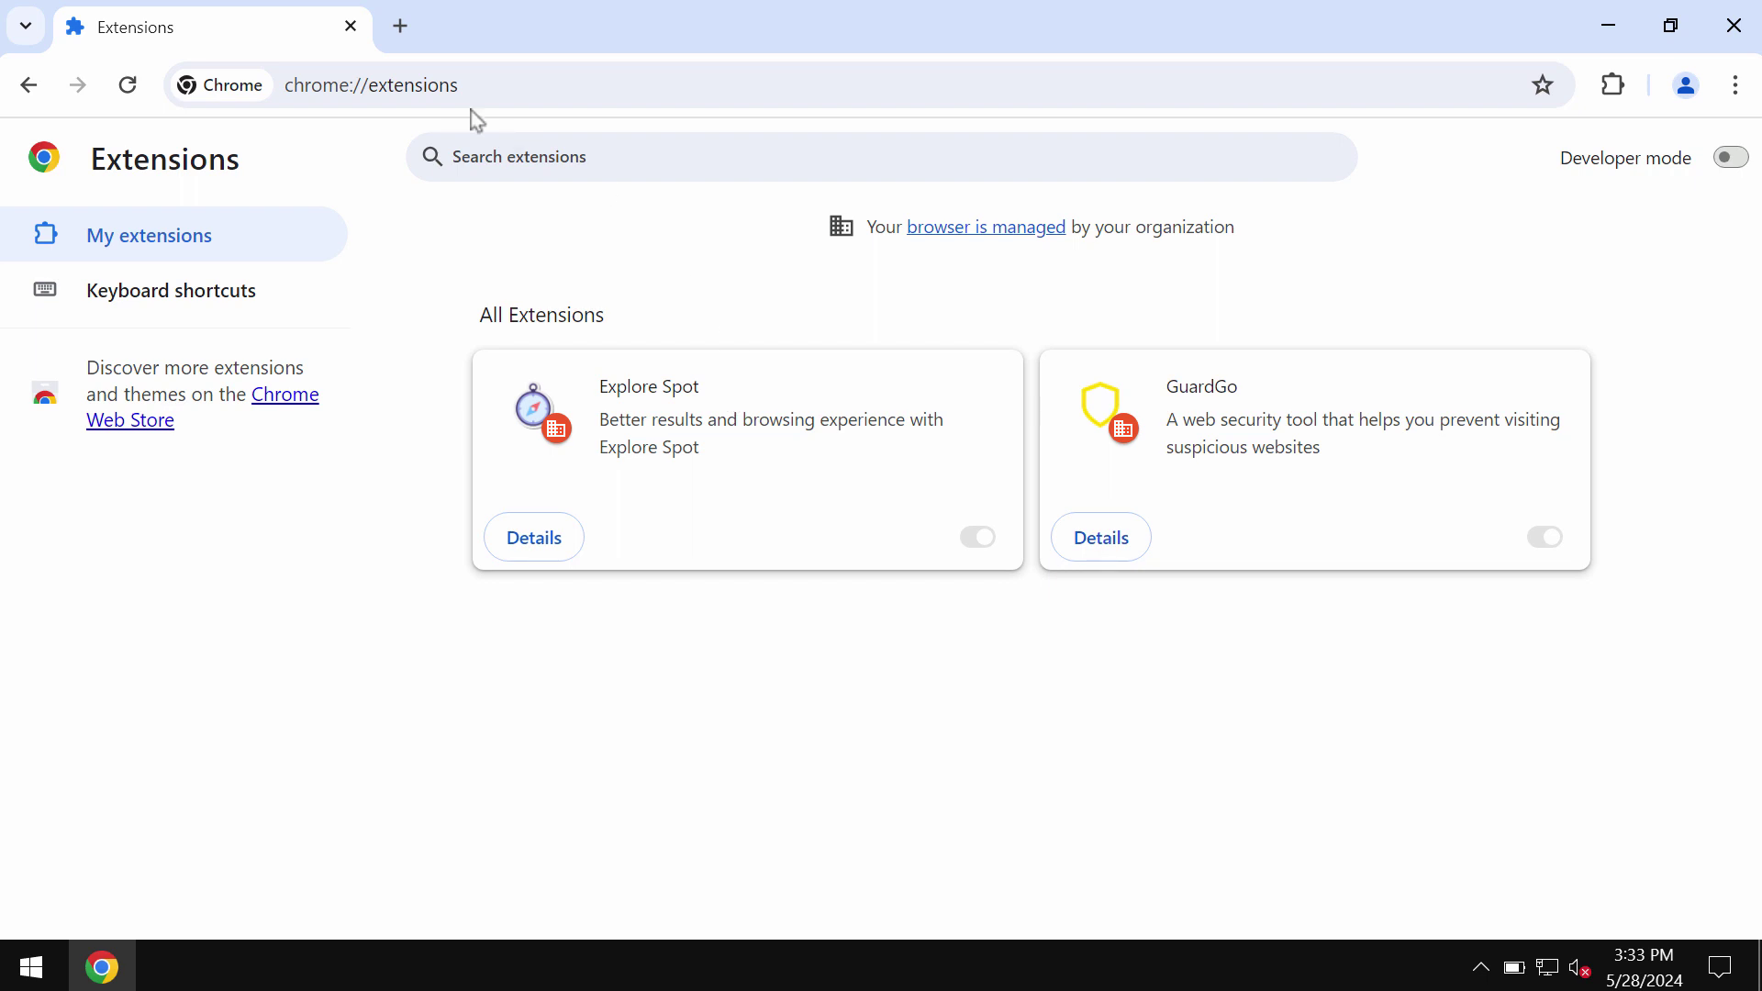
- Search for 'car' in a new tab and inspect the redirected boyu.com.tr address
{"action": "left_click", "coordinate": [400, 25]}
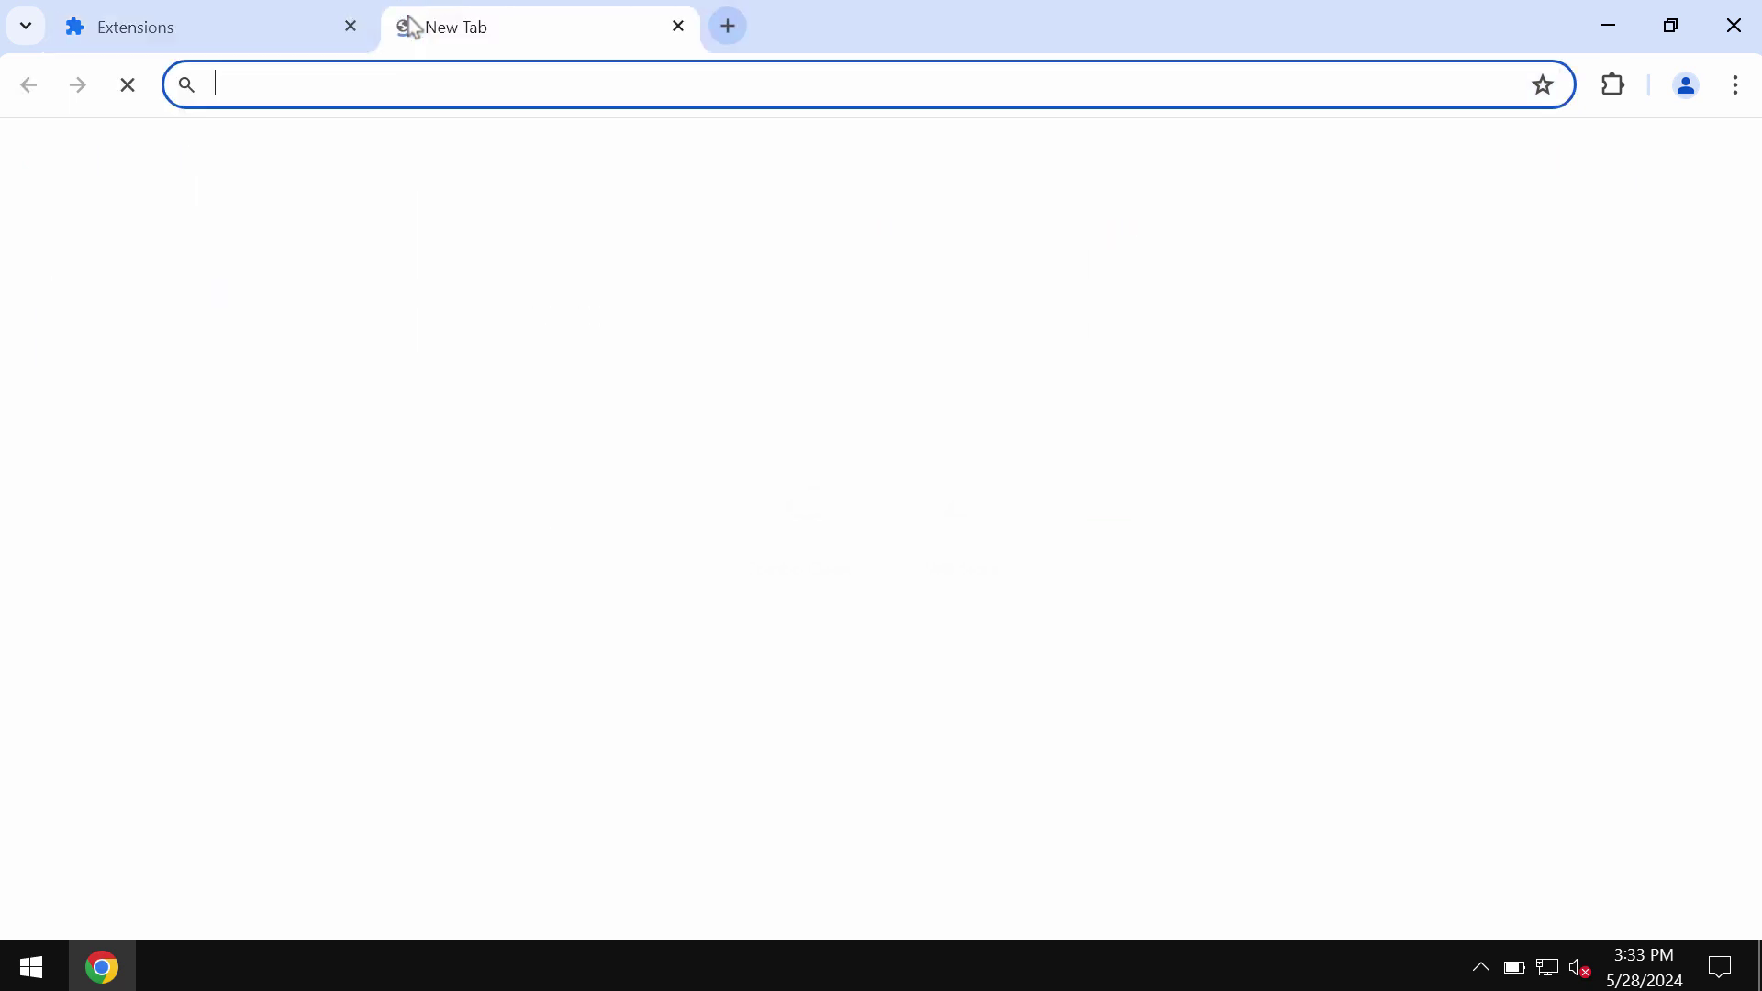
{"action": "type", "text": "ca"}
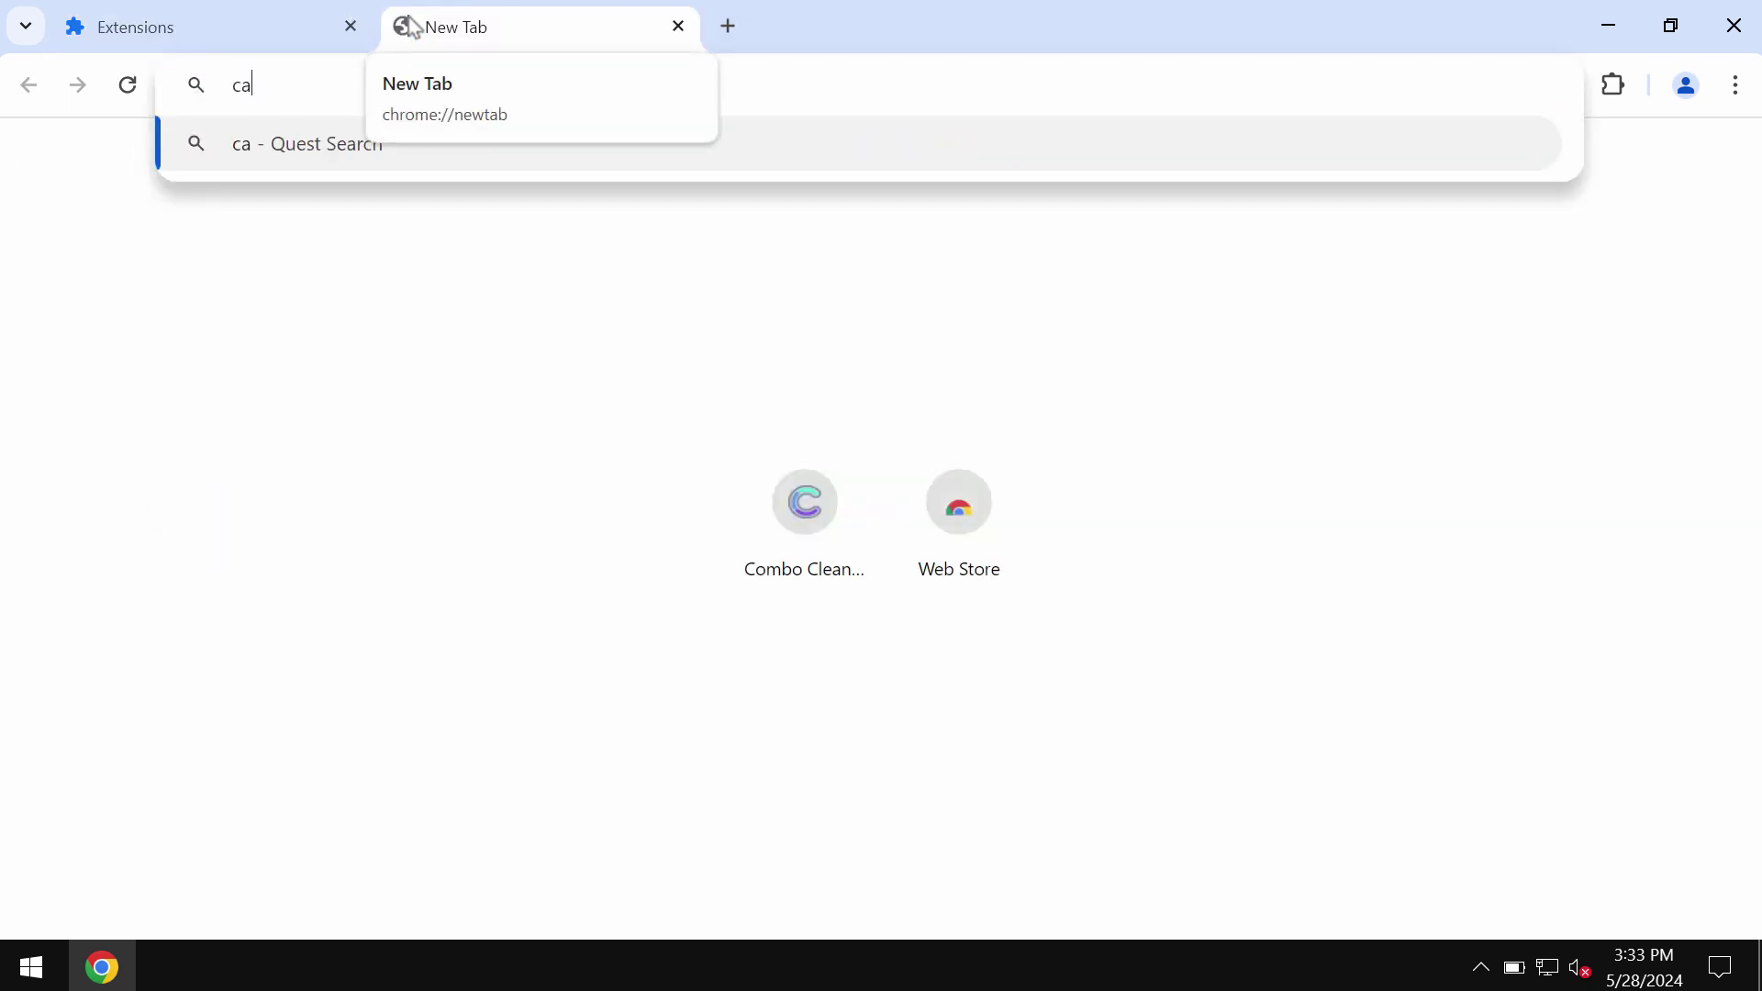
{"action": "type", "text": "r"}
{"action": "key", "text": "Return"}
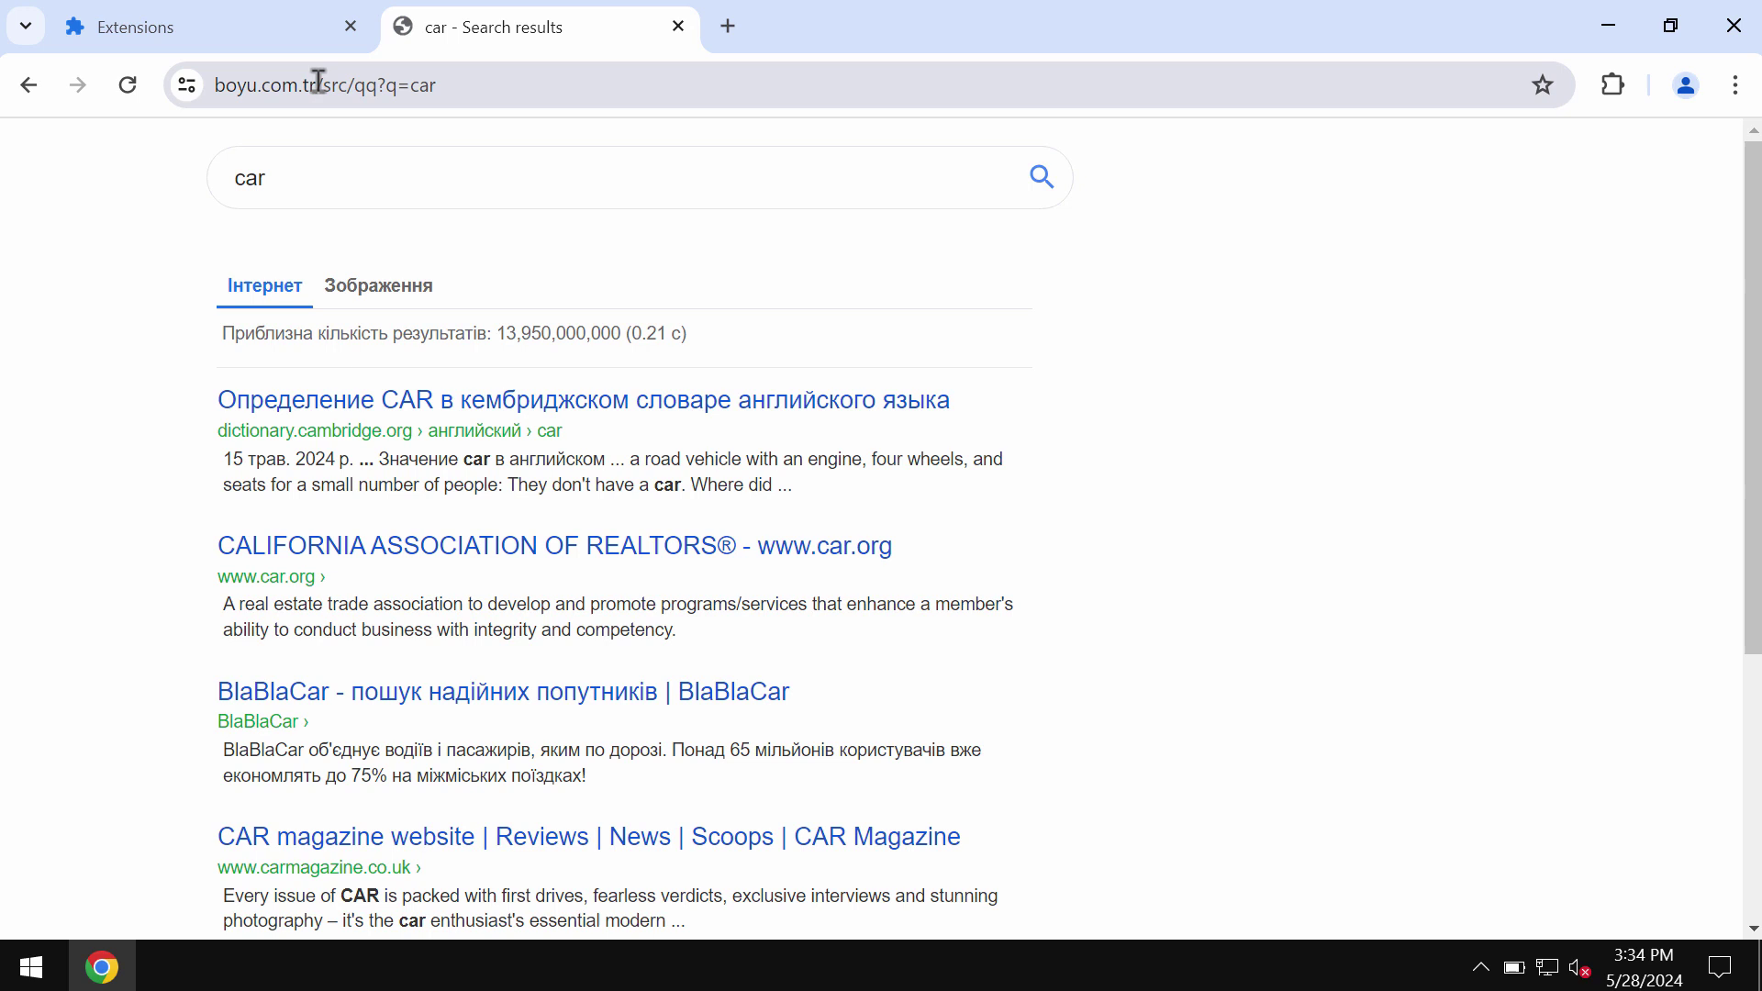
{"action": "left_click_drag", "start_coordinate": [317, 83], "coordinate": [211, 84]}
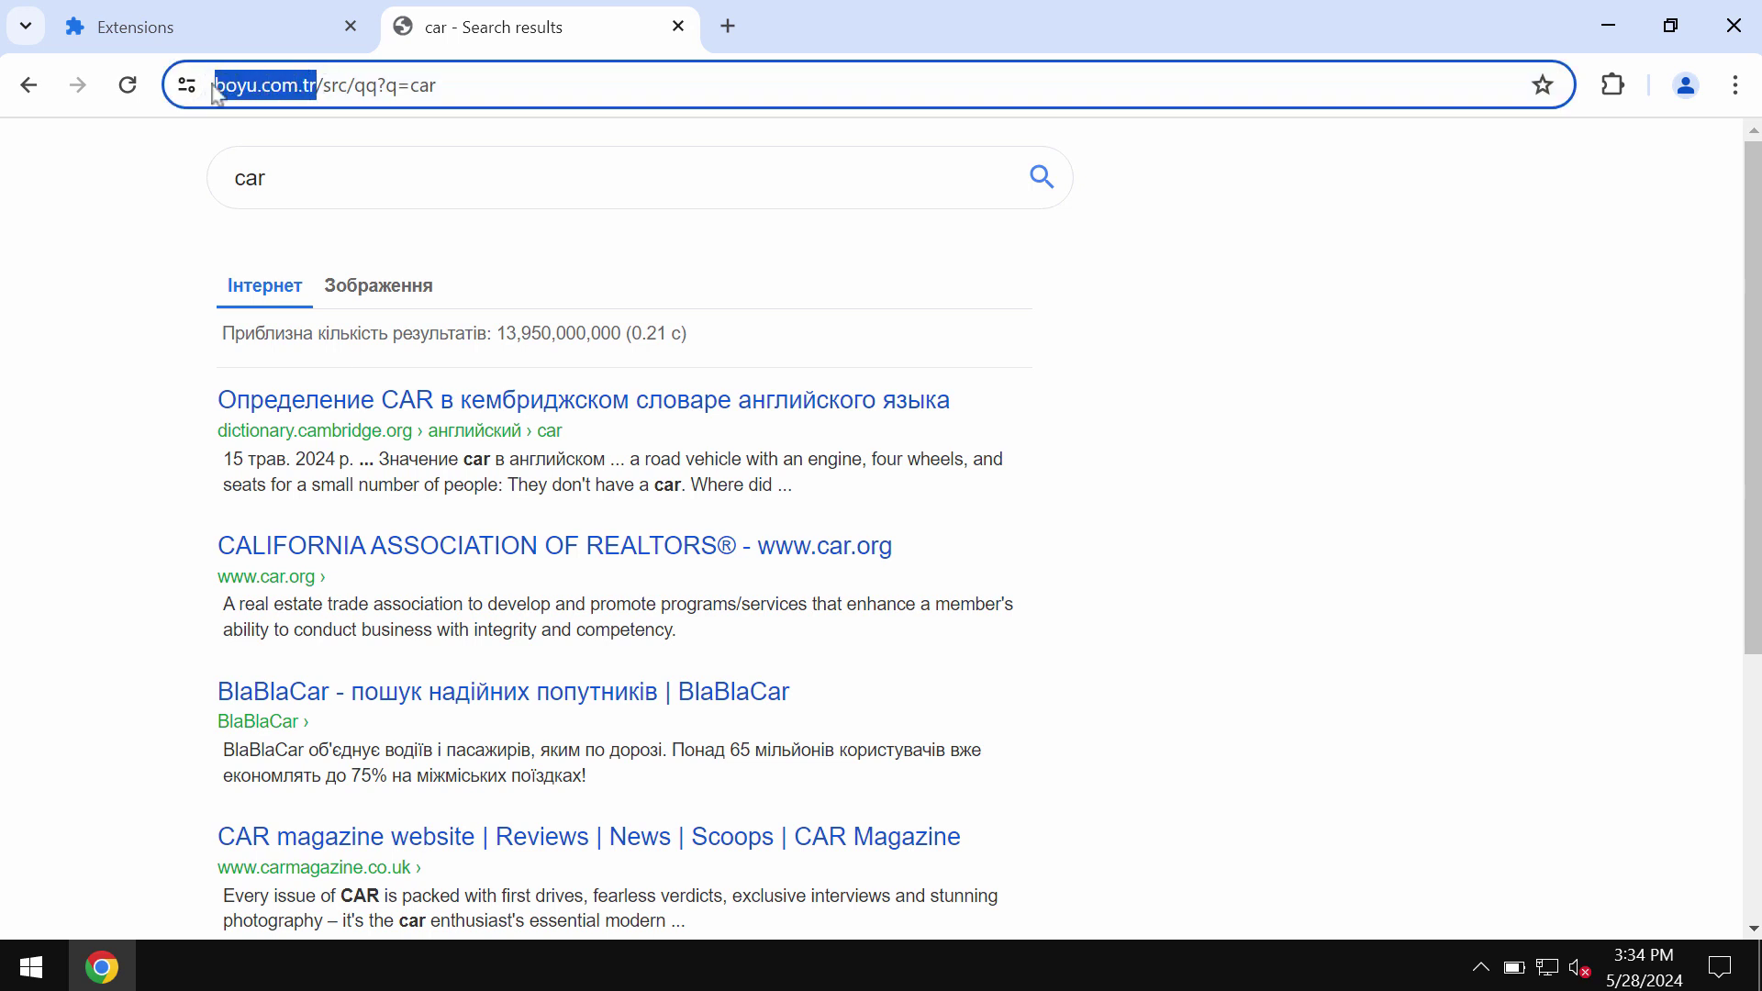
{"action": "left_click", "coordinate": [385, 84]}
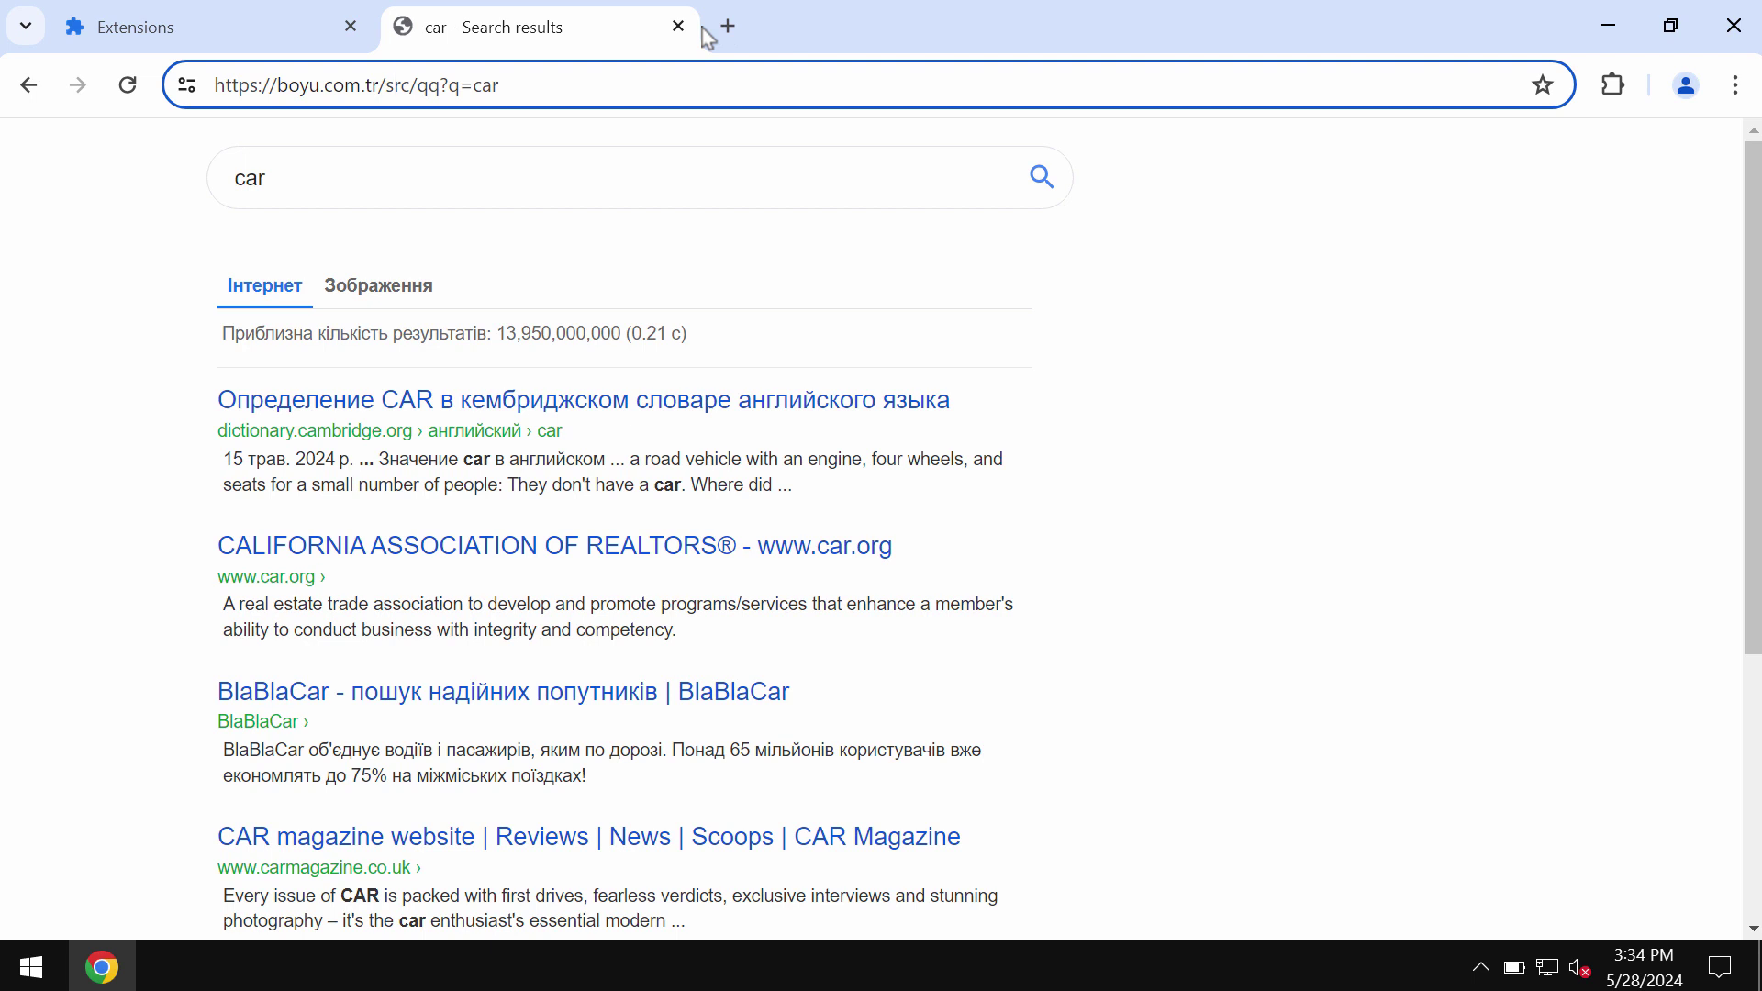
- Search for 'iphone' in another new tab and select the redirected boyu.com.tr address
{"action": "key", "text": "ctrl+t"}
{"action": "type", "text": "iphone"}
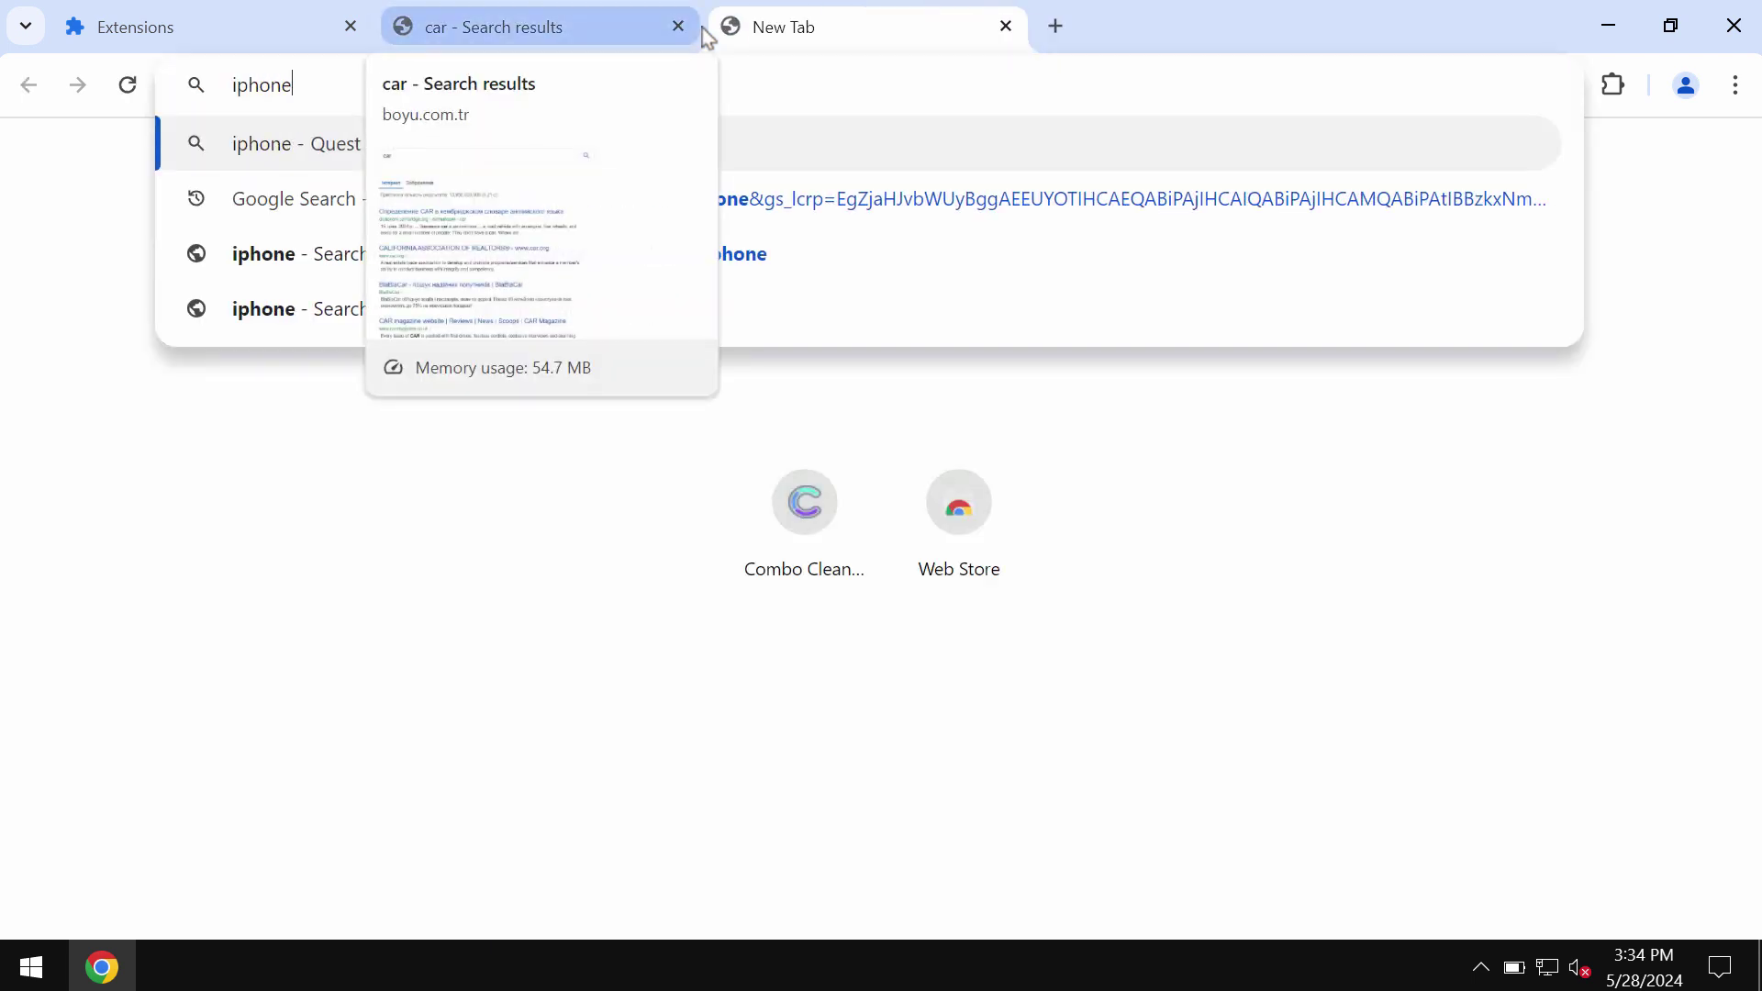
{"action": "key", "text": "Return"}
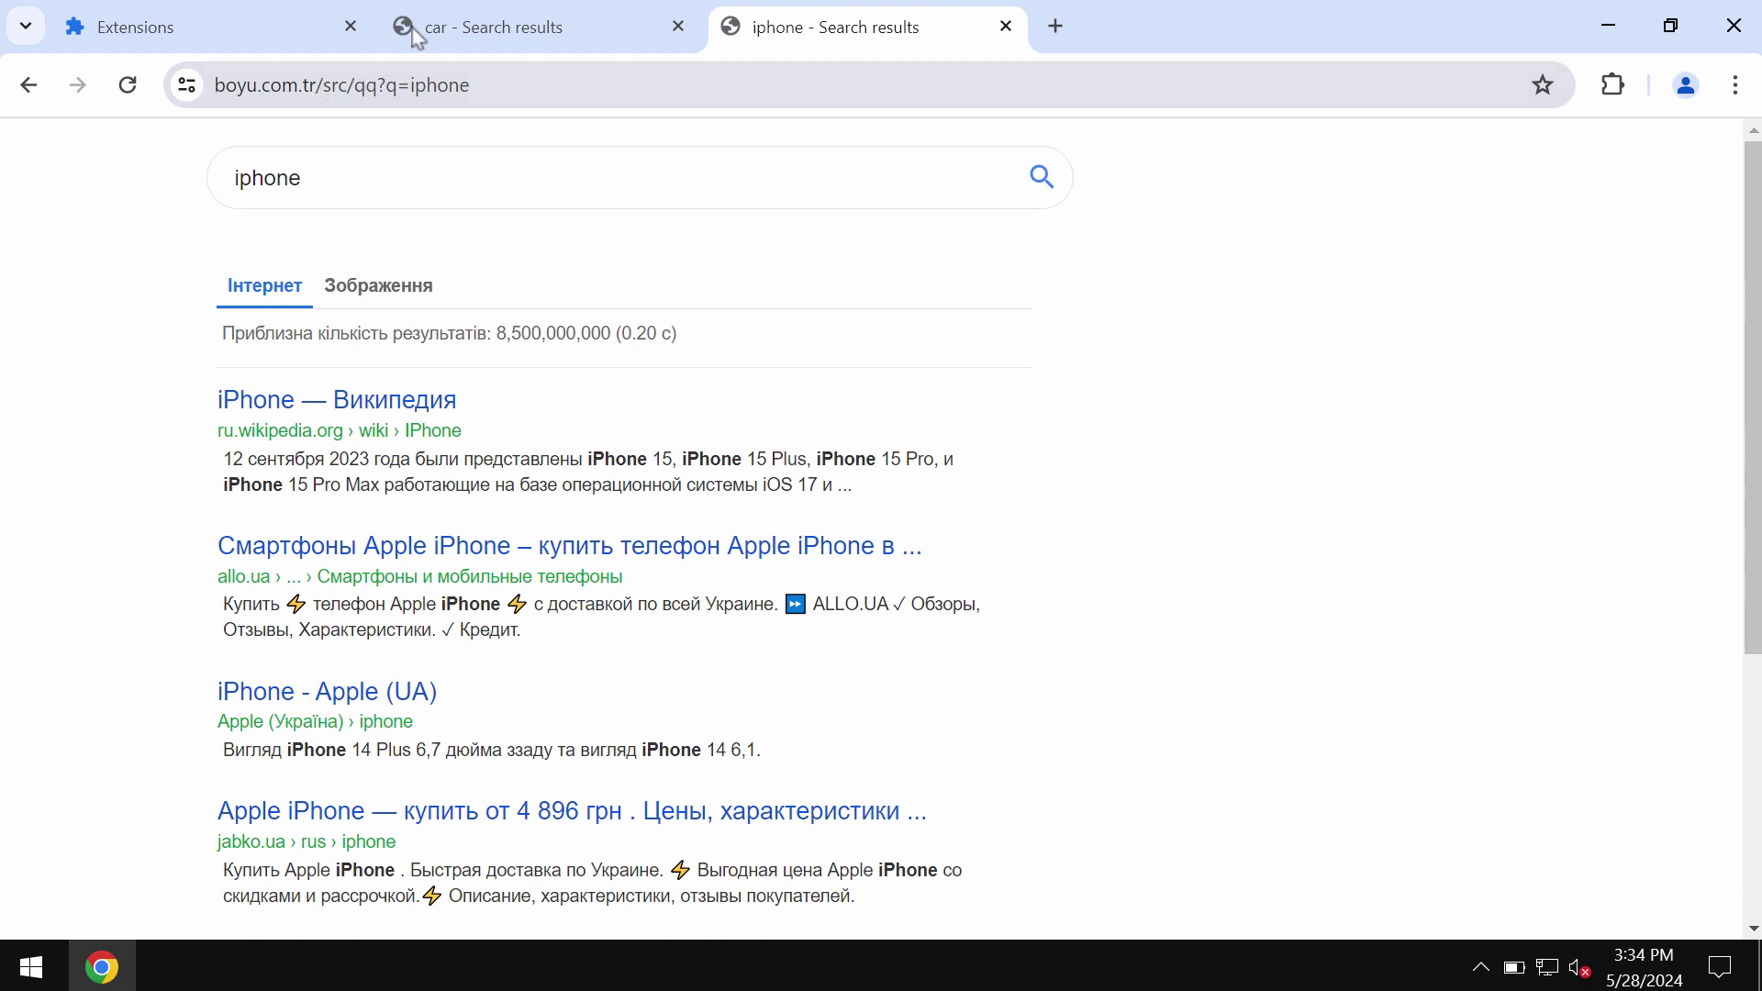
{"action": "left_click", "coordinate": [1327, 88]}
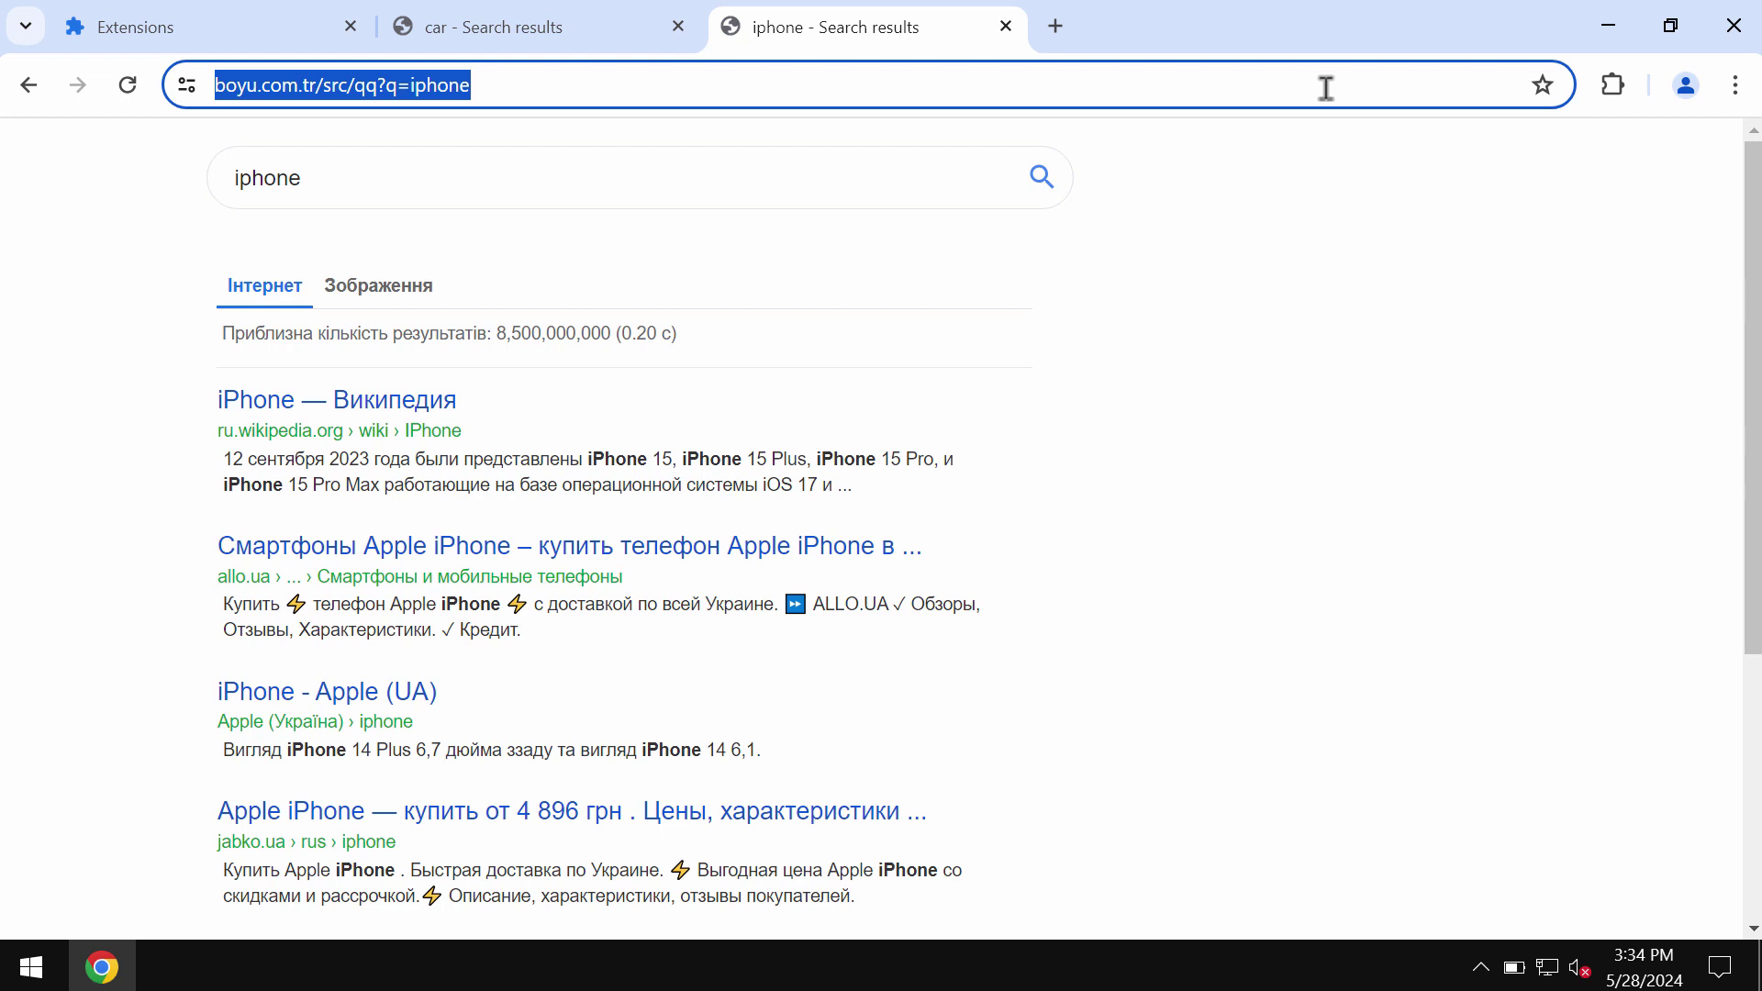
{"action": "type", "text": "c"}
- Go to combocleaner.com and reveal the hidden notification-area icons
{"action": "key", "text": "Return"}
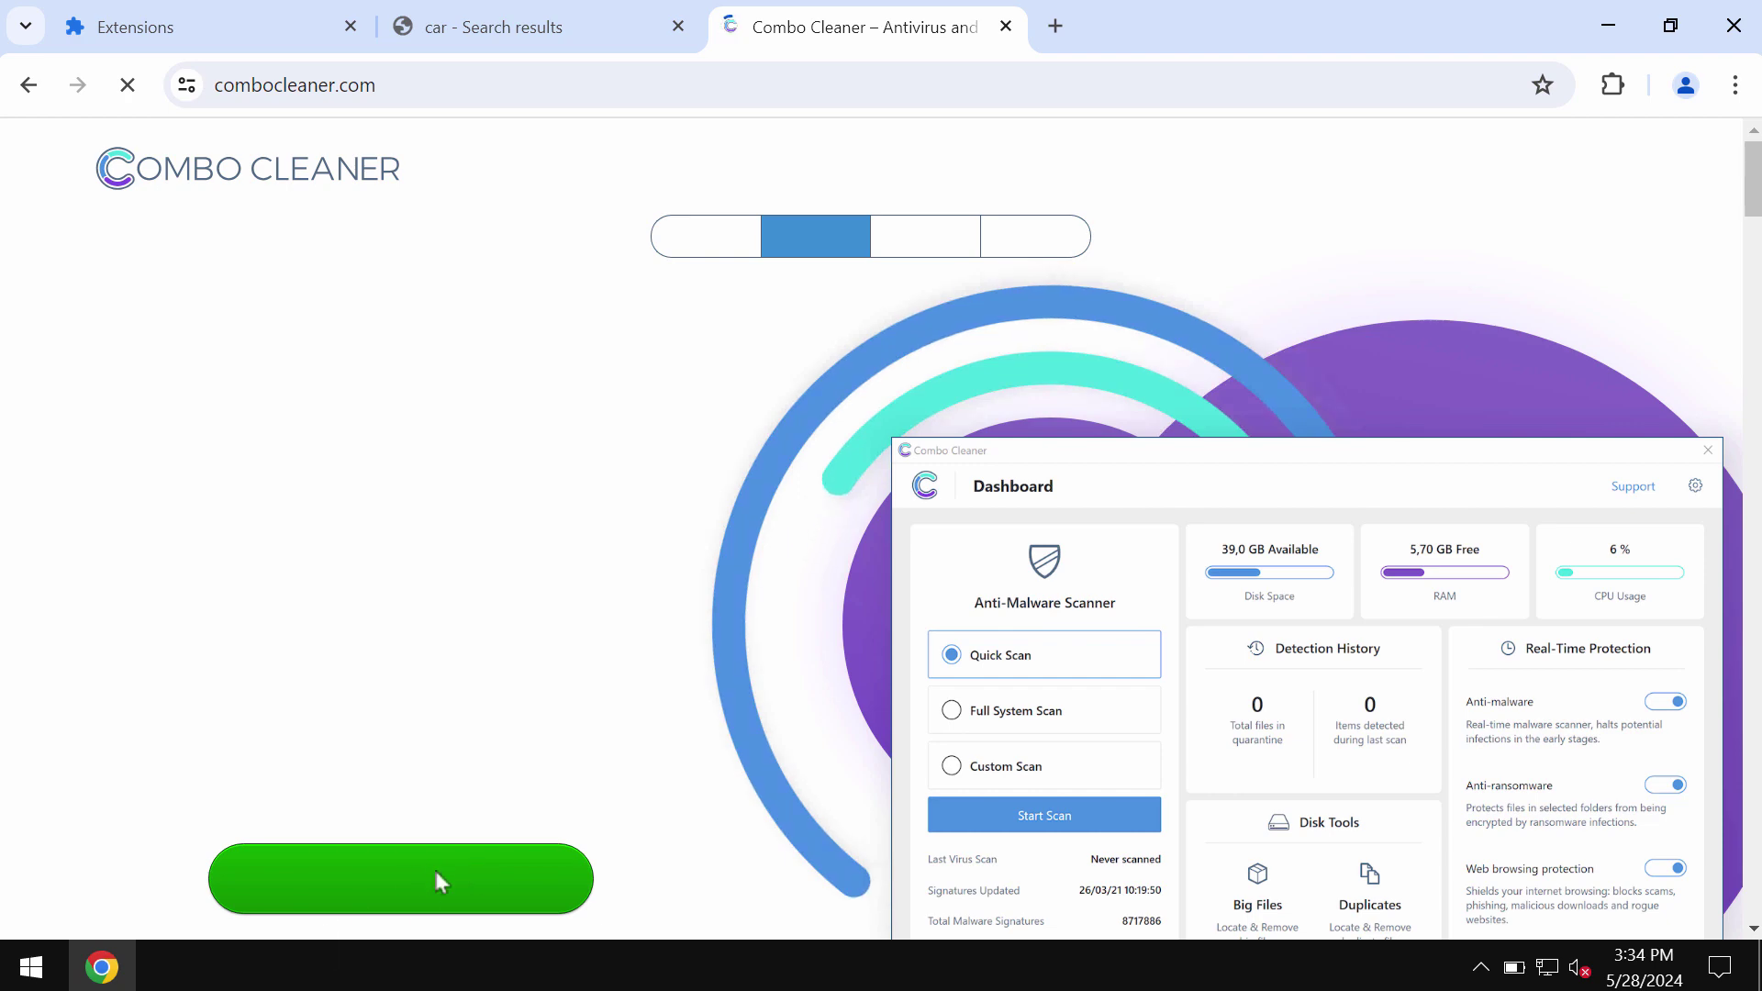
{"action": "left_click", "coordinate": [1480, 969]}
- Launch Combo Cleaner from the tray and start a Quick Scan, briefly checking Chrome's Extensions page
{"action": "left_click", "coordinate": [1513, 913]}
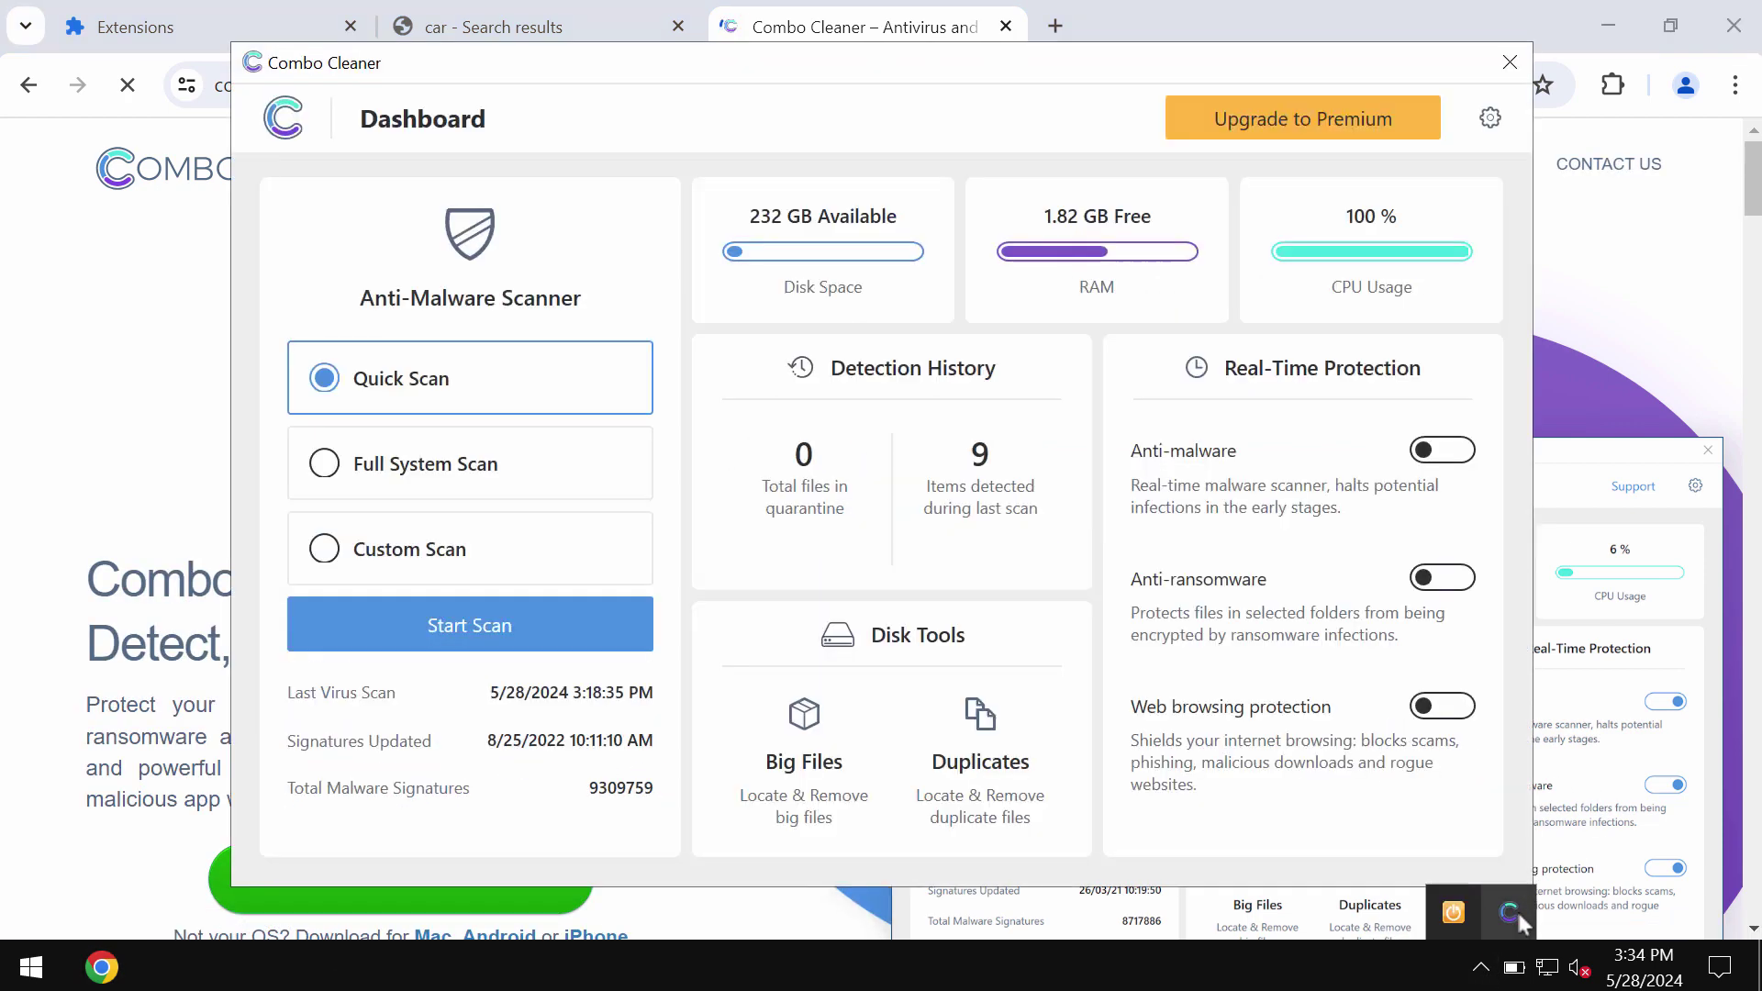
{"action": "left_click", "coordinate": [426, 624]}
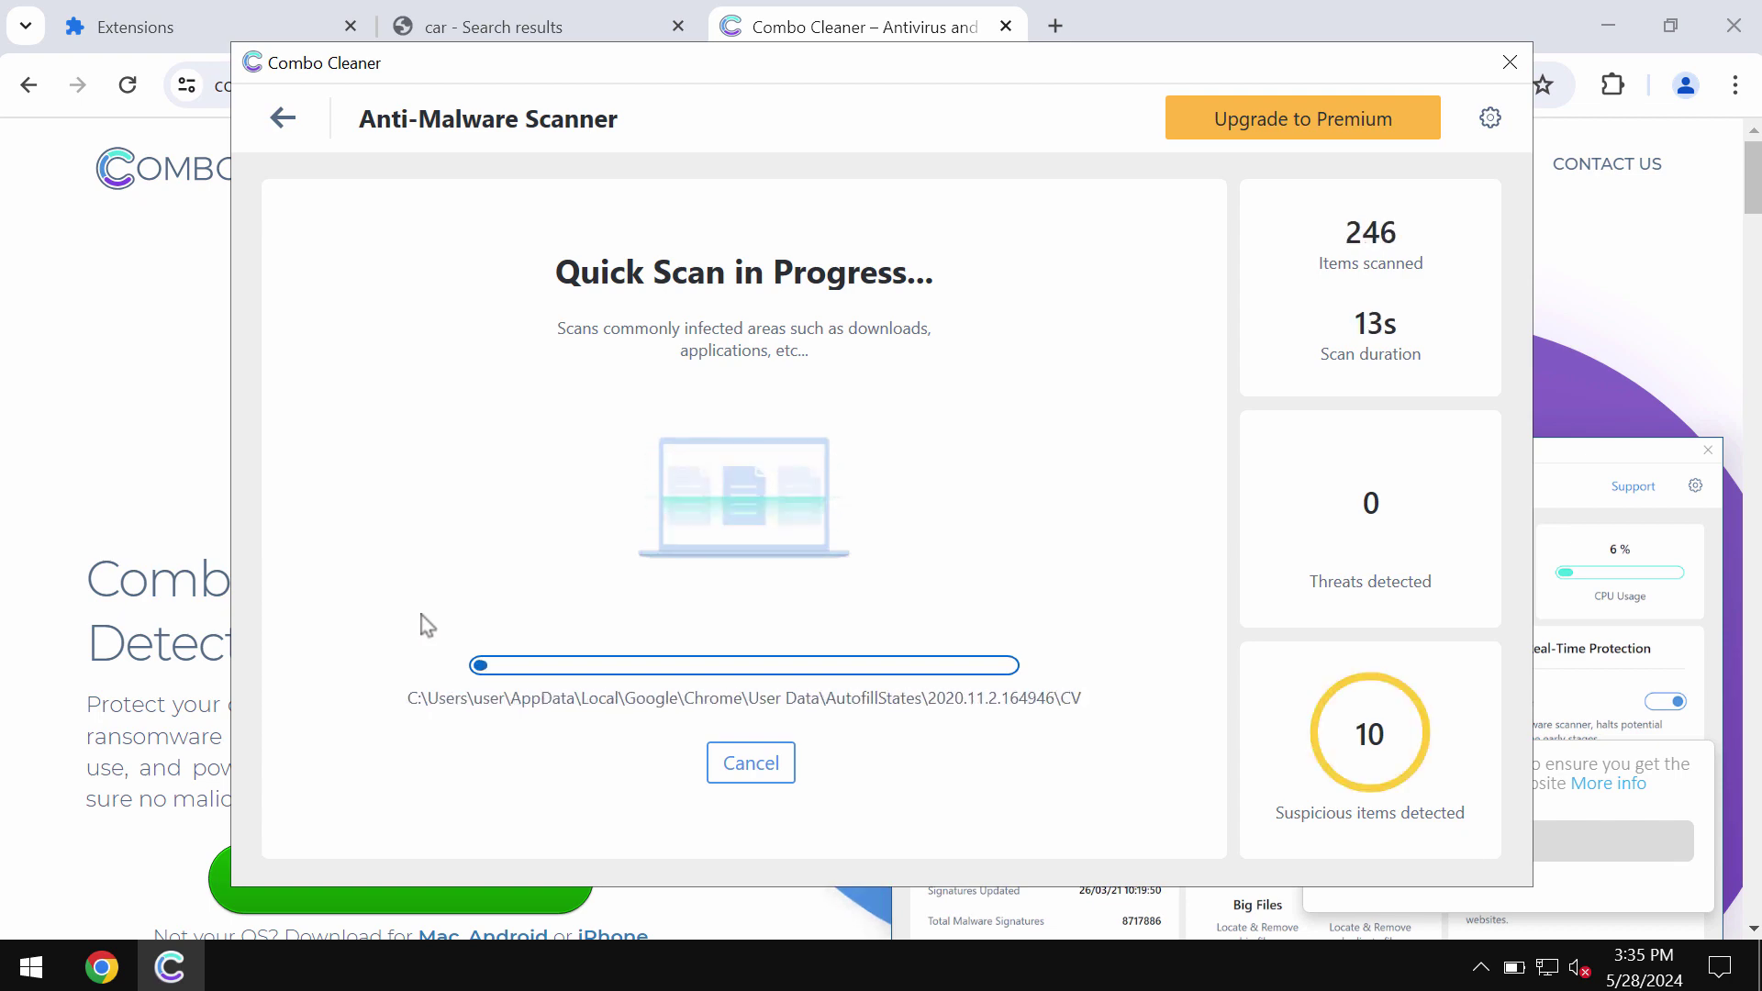
{"action": "left_click", "coordinate": [179, 33]}
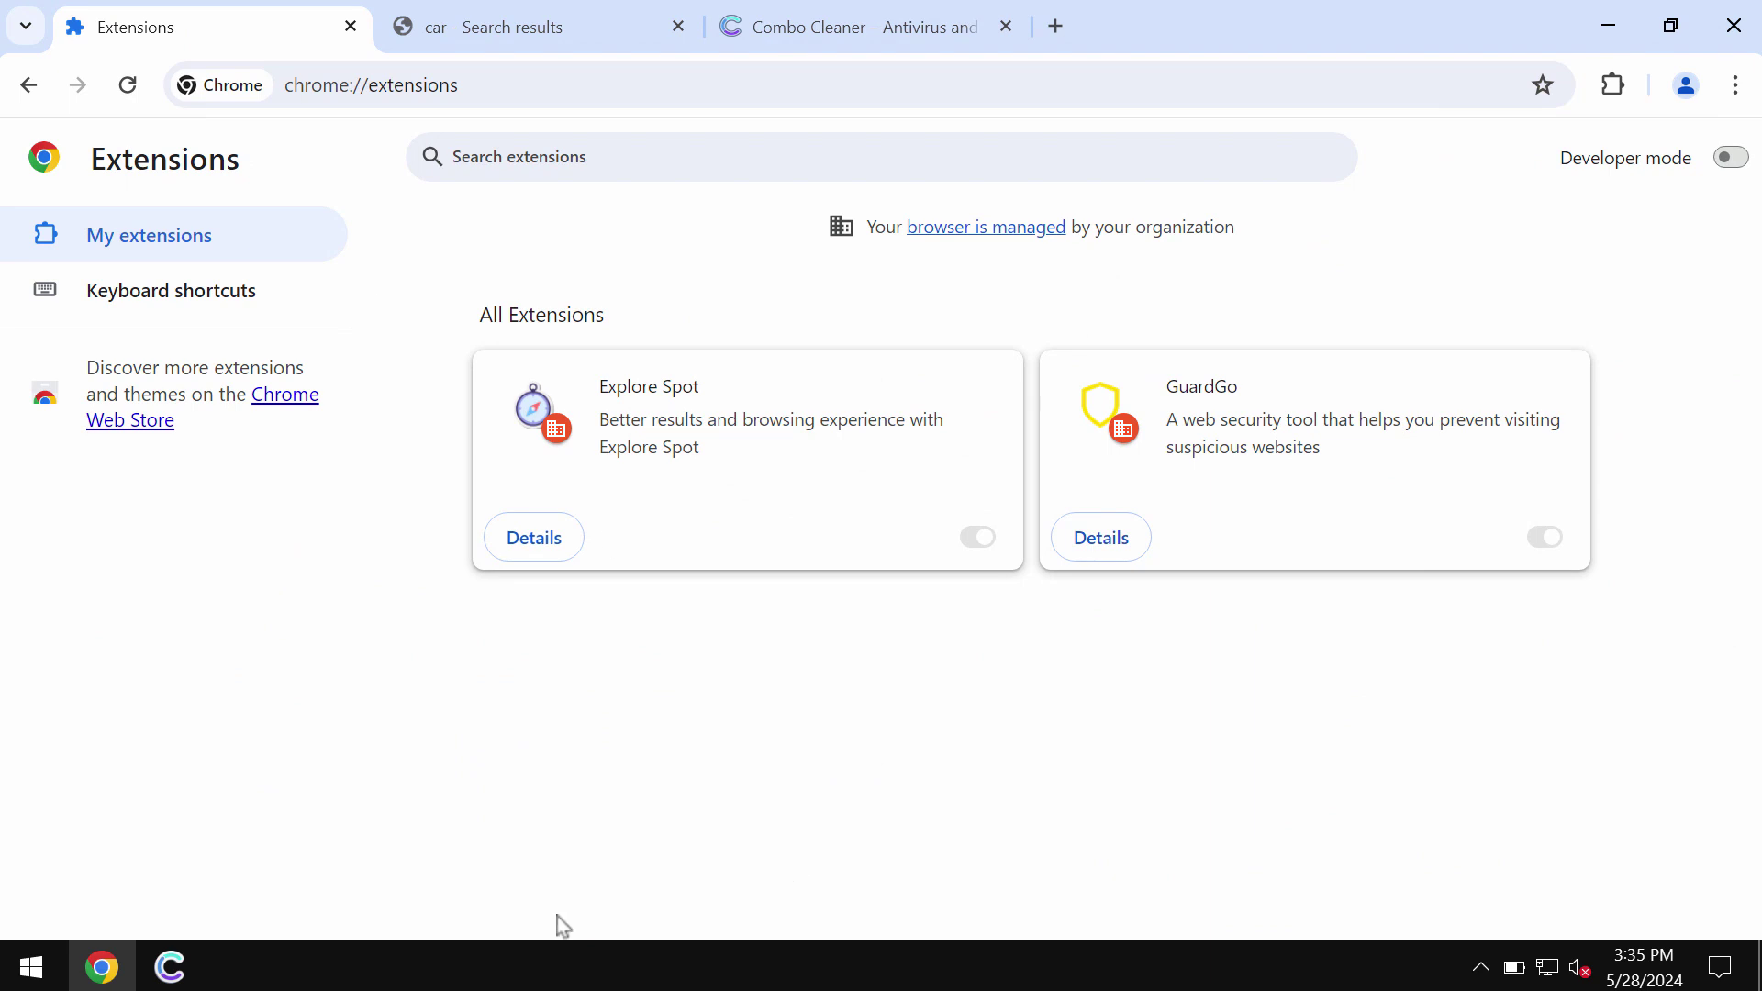
{"action": "left_click", "coordinate": [171, 967]}
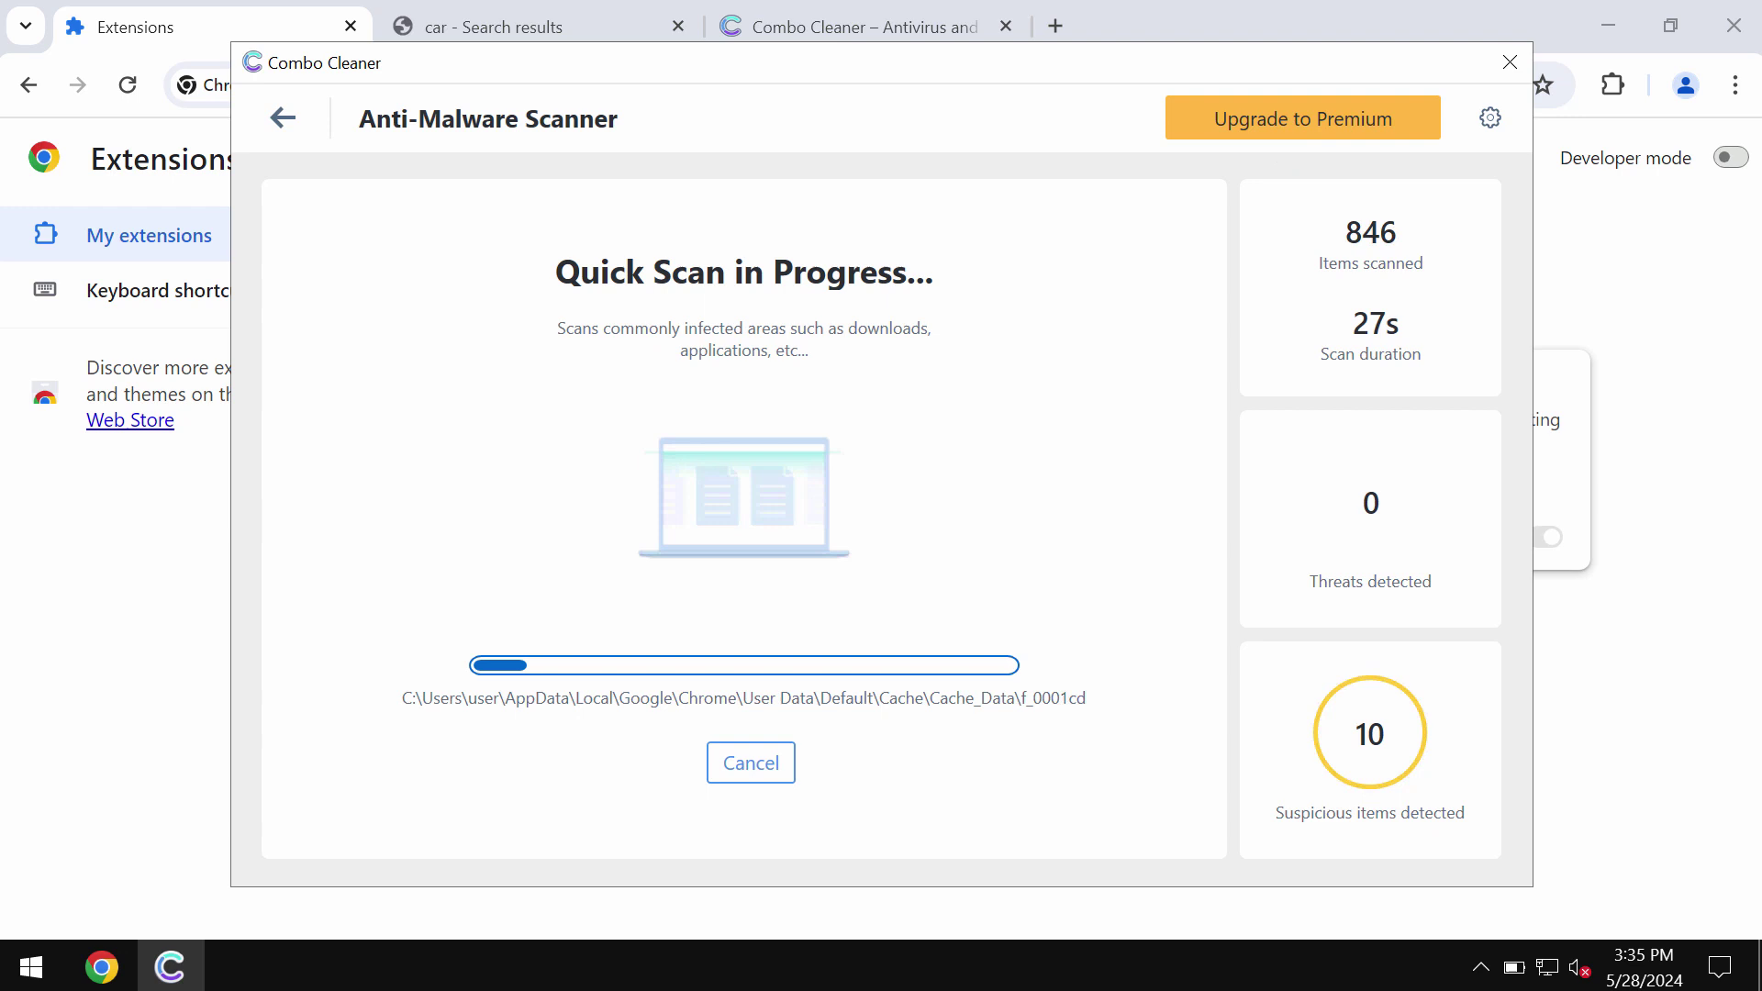
{"action": "left_click", "coordinate": [1323, 130]}
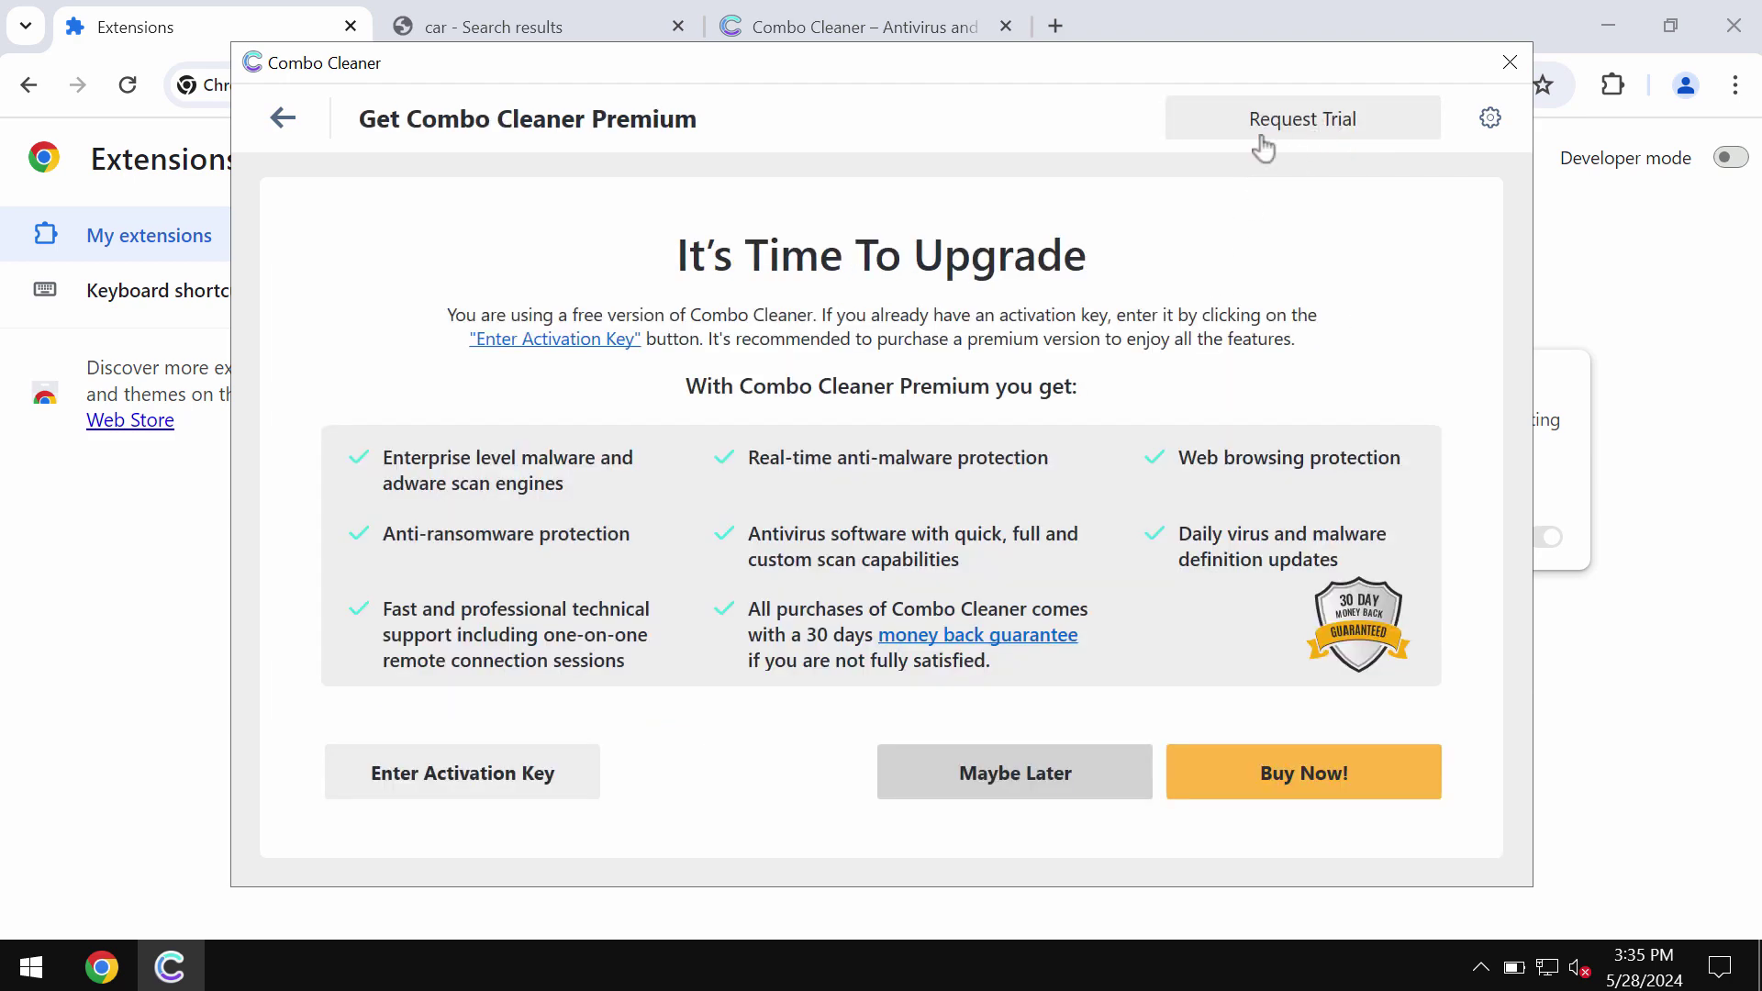
{"action": "left_click", "coordinate": [283, 136]}
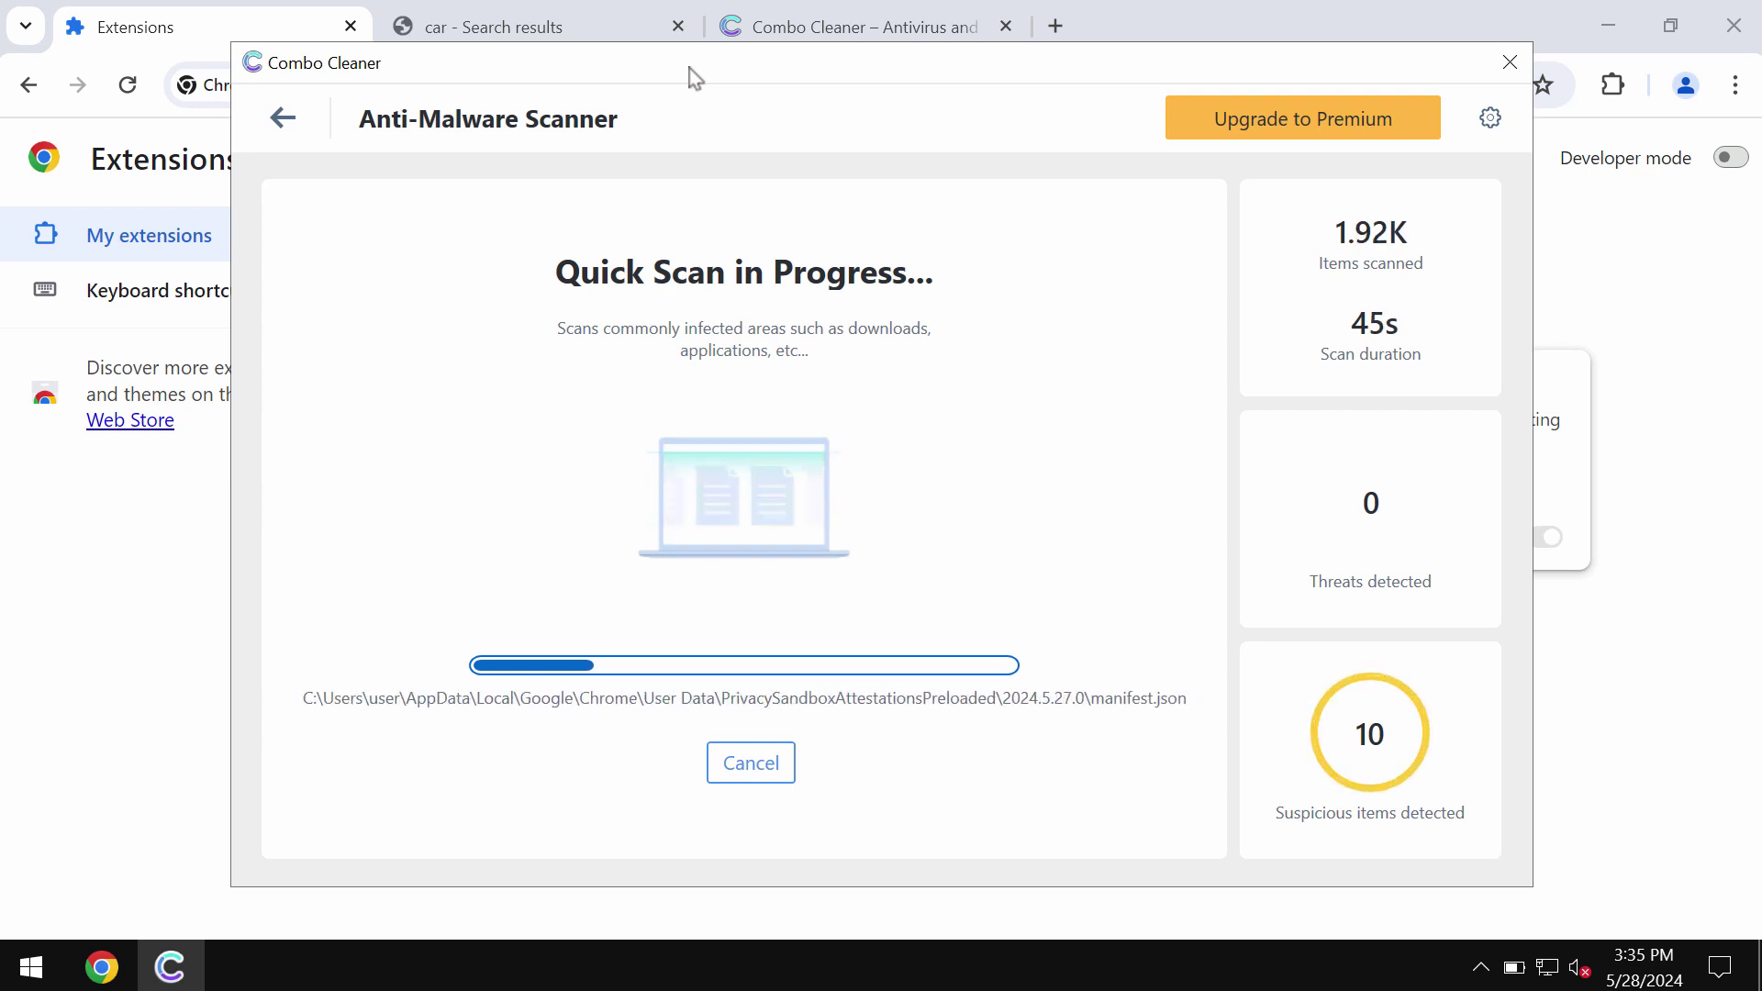
- Glance at Chrome's Extensions page, then return to the running Quick Scan until it completes
{"action": "left_click", "coordinate": [161, 31]}
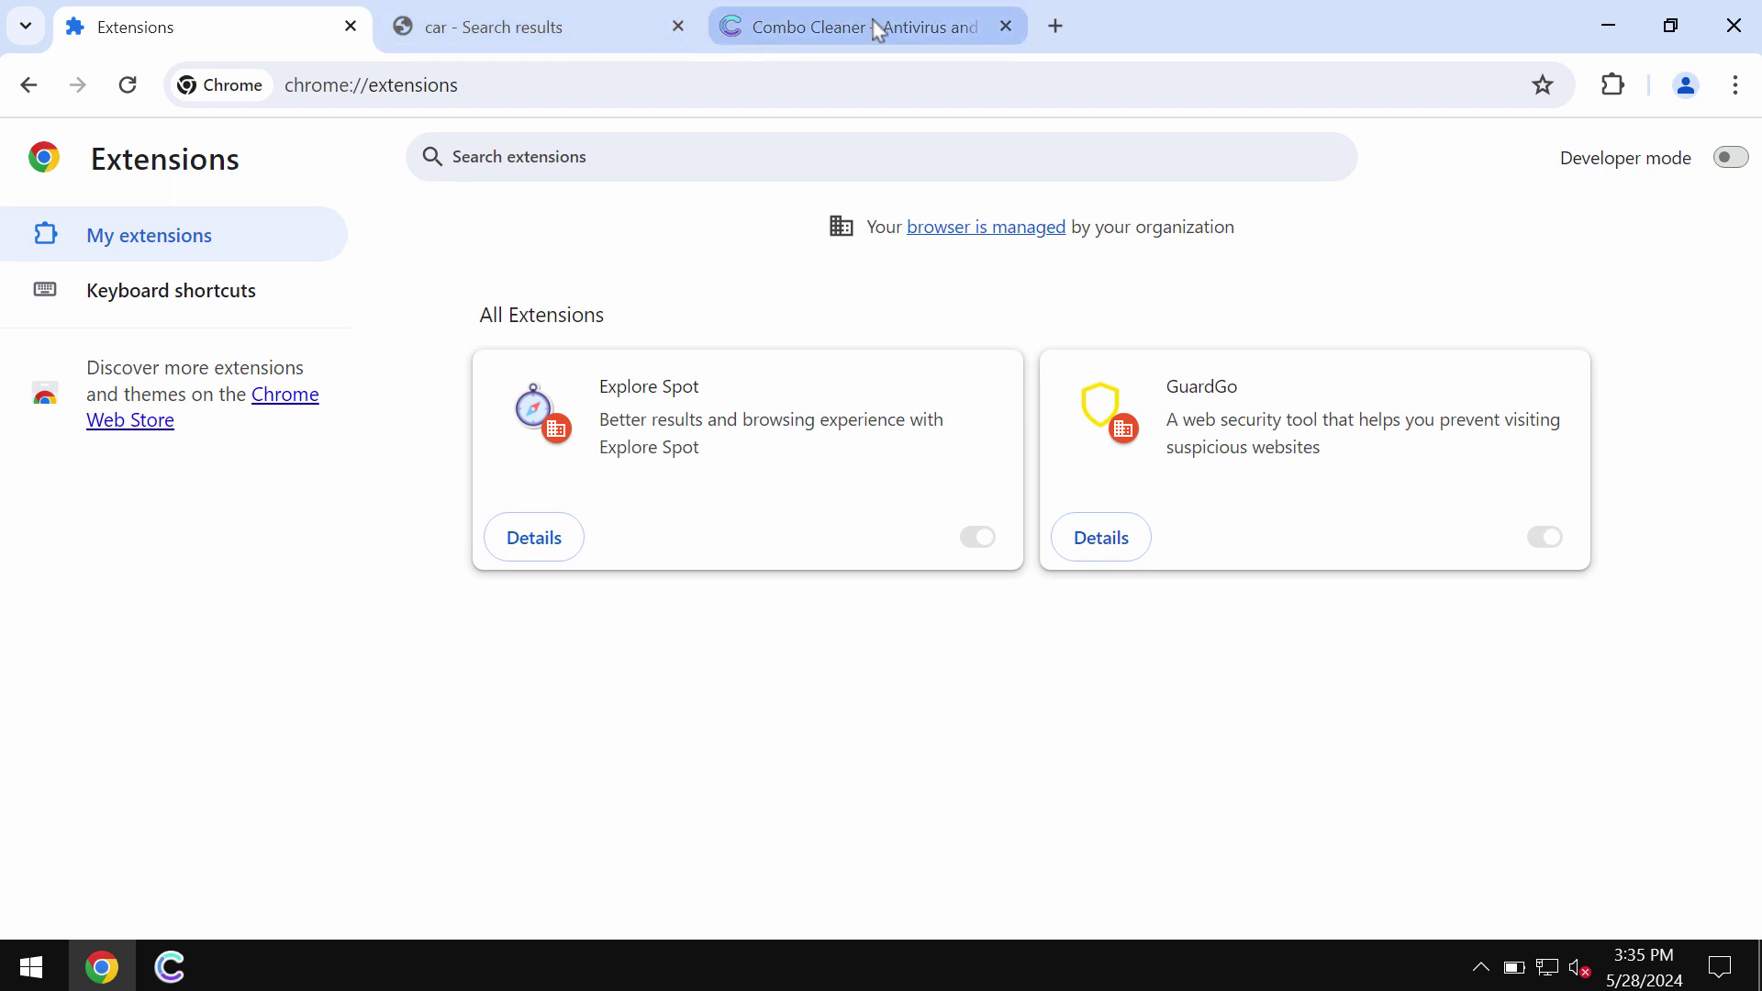
{"action": "left_click", "coordinate": [169, 967]}
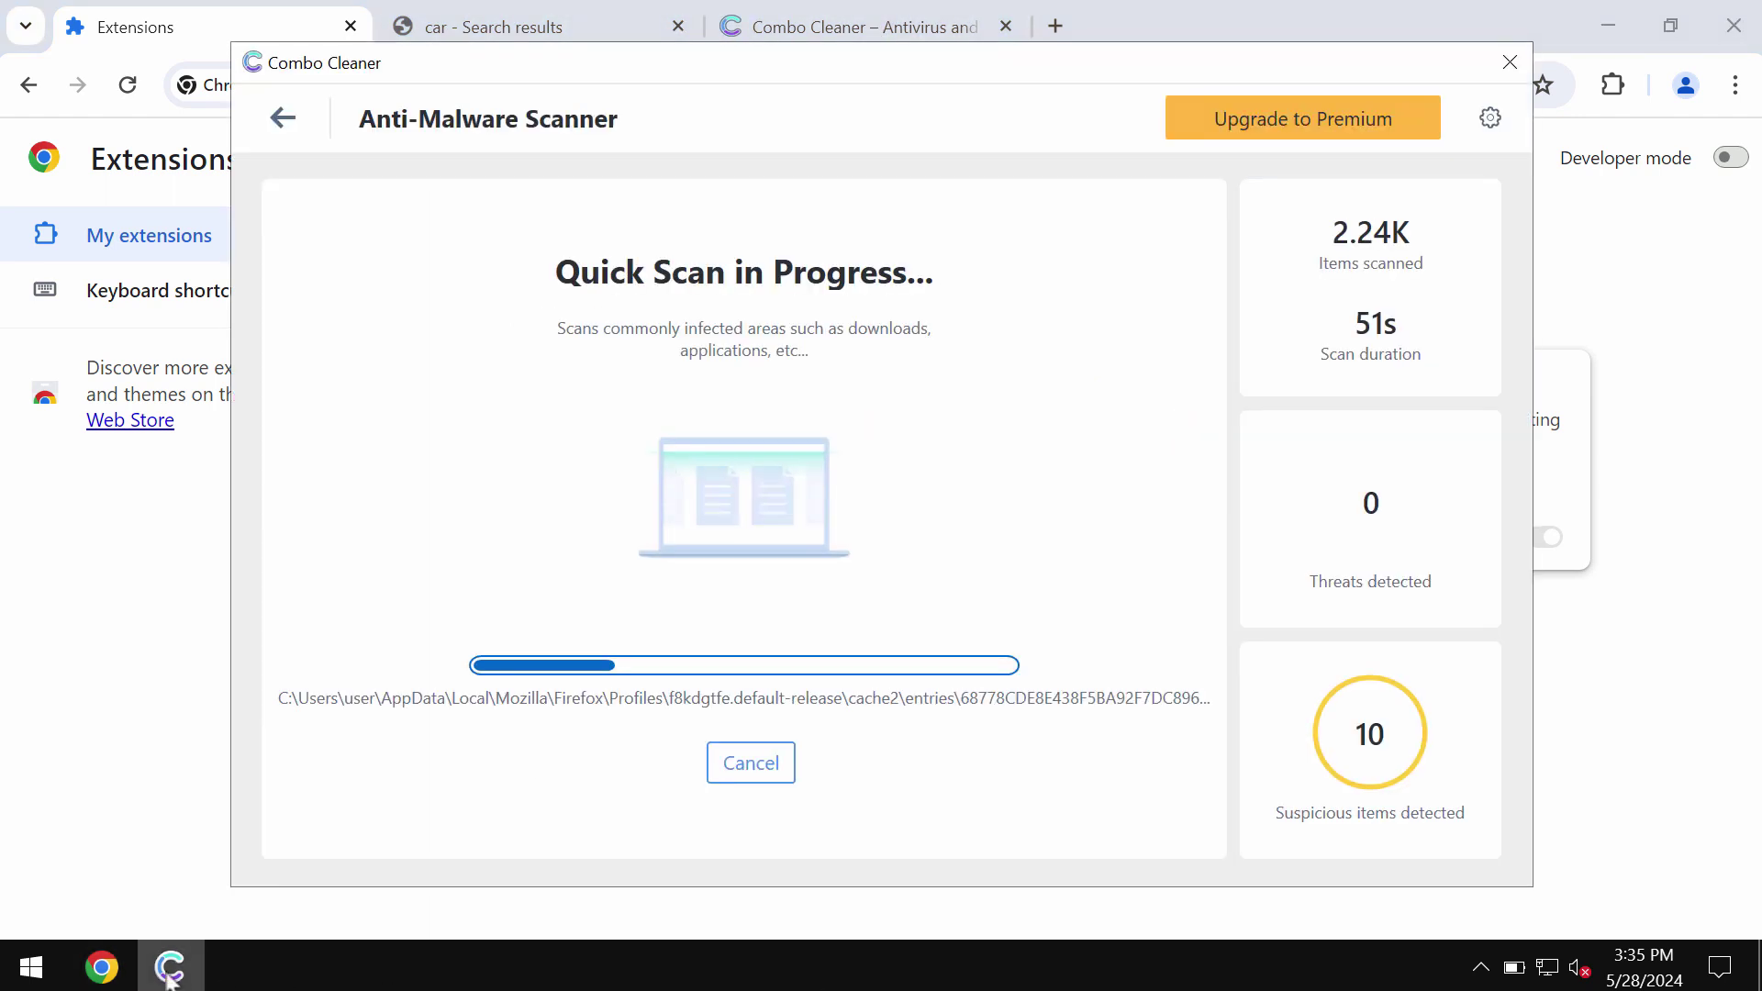